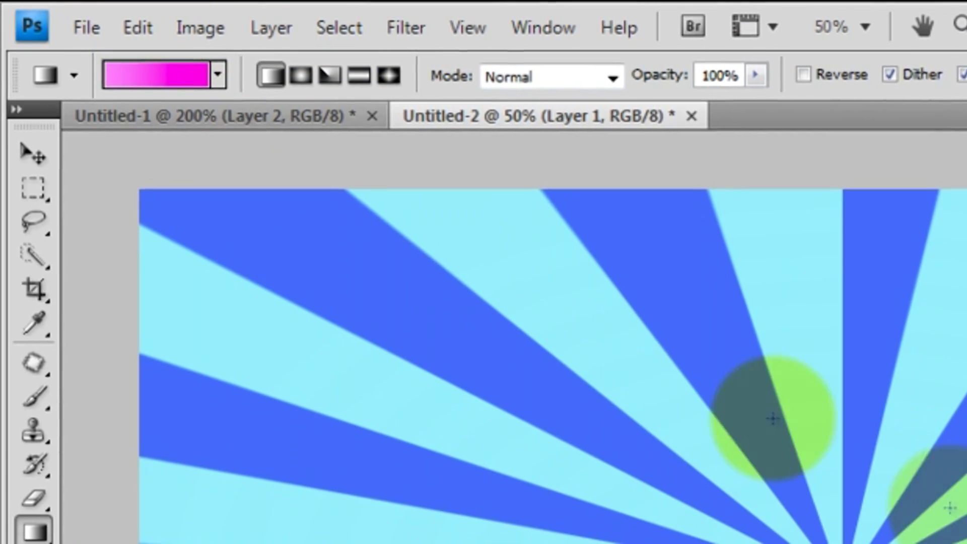
Create a new 1920×1080 px document at 72 ppi with transparent background contents
click(88, 27)
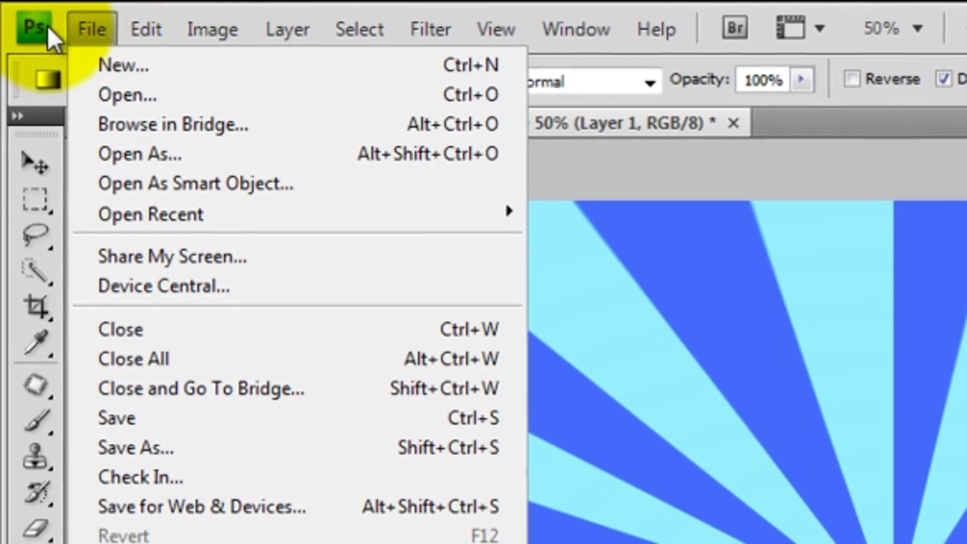
click(92, 30)
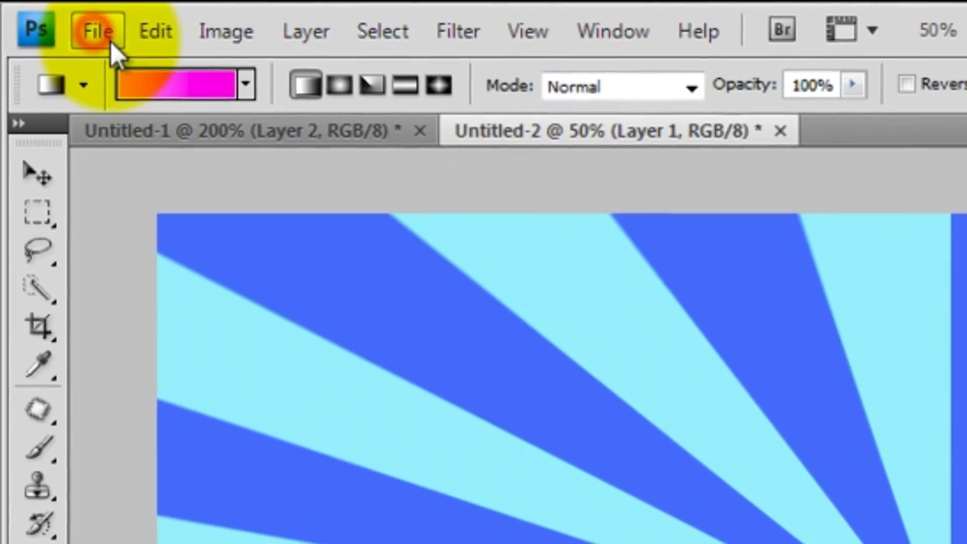
click(103, 35)
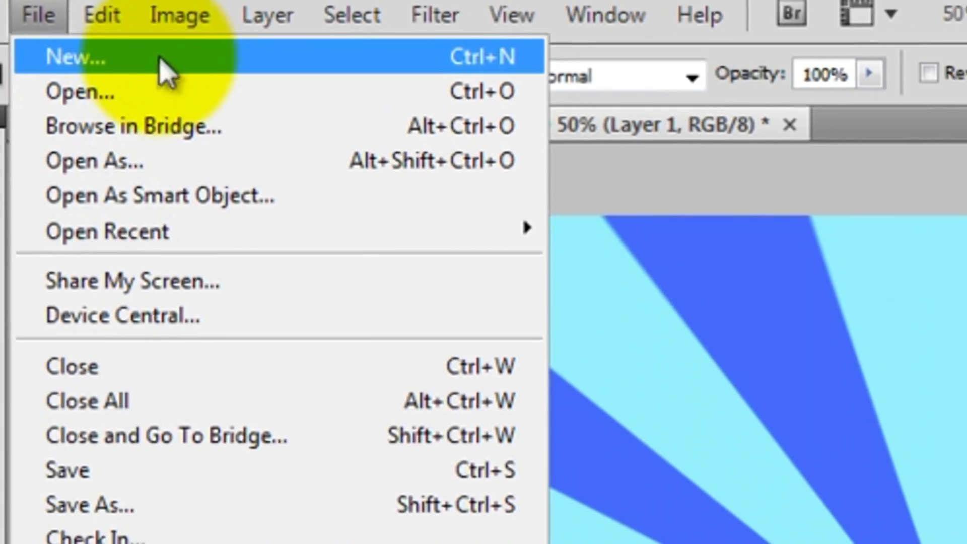
click(160, 57)
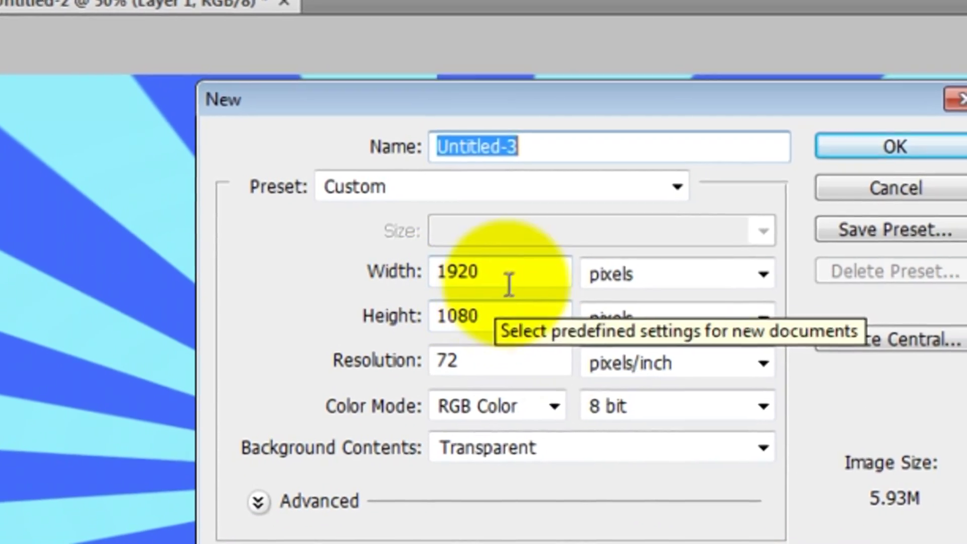
click(564, 294)
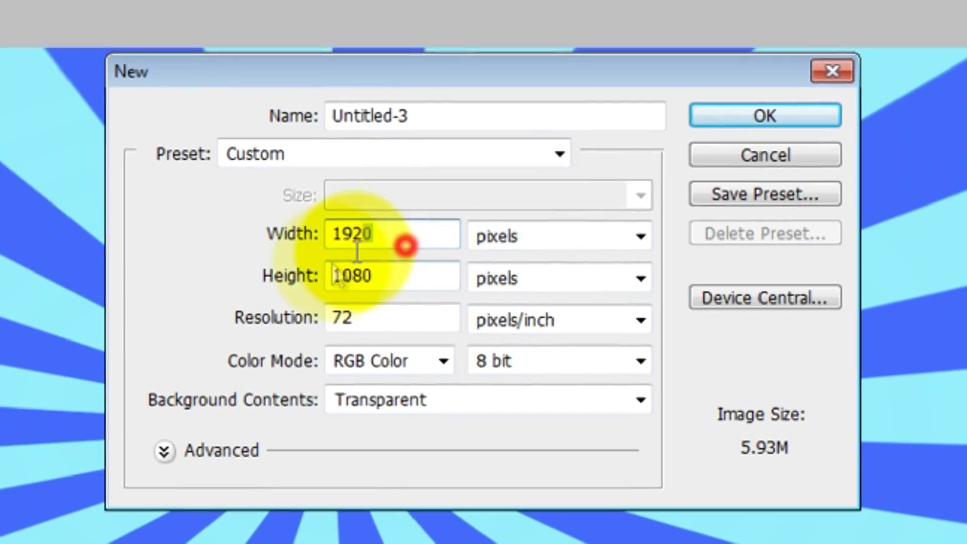
double_click(445, 254)
click(474, 294)
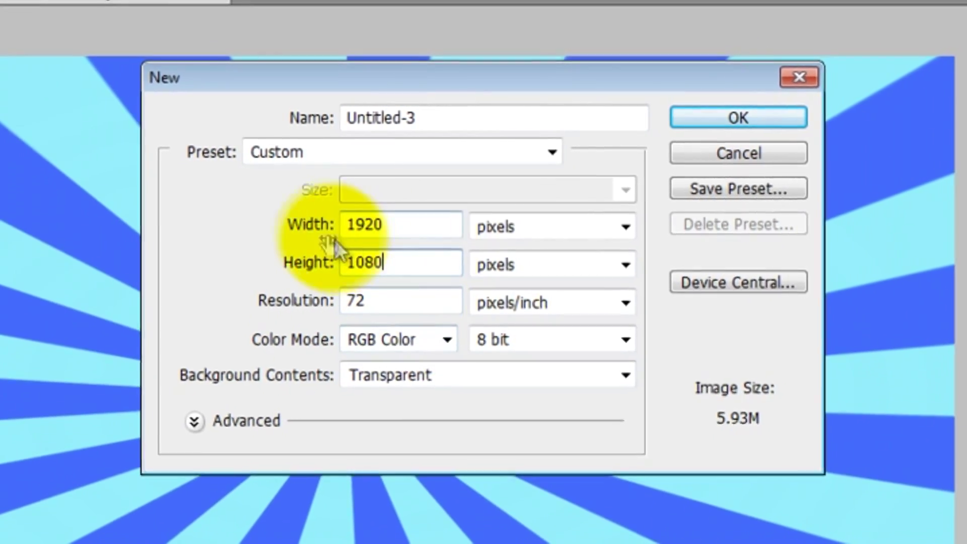
click(307, 233)
click(392, 257)
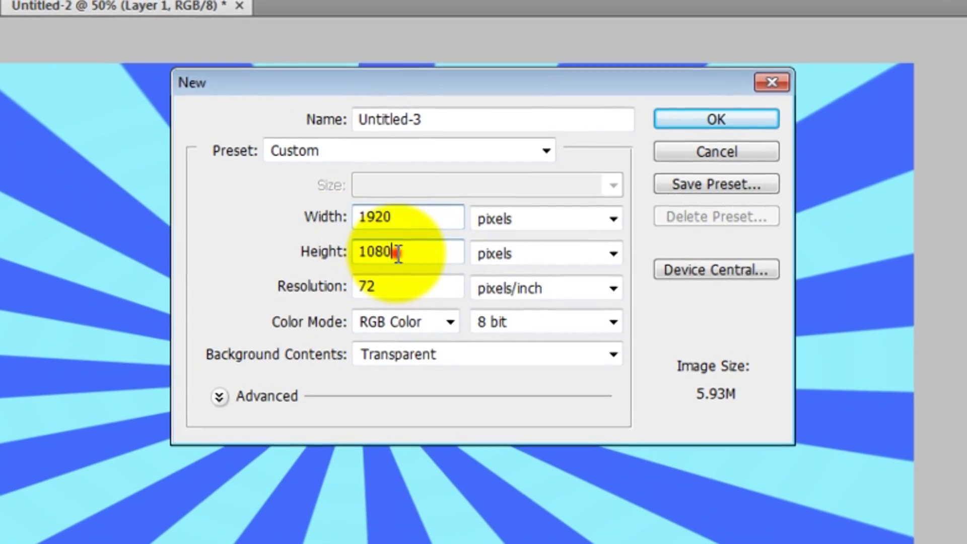
click(398, 283)
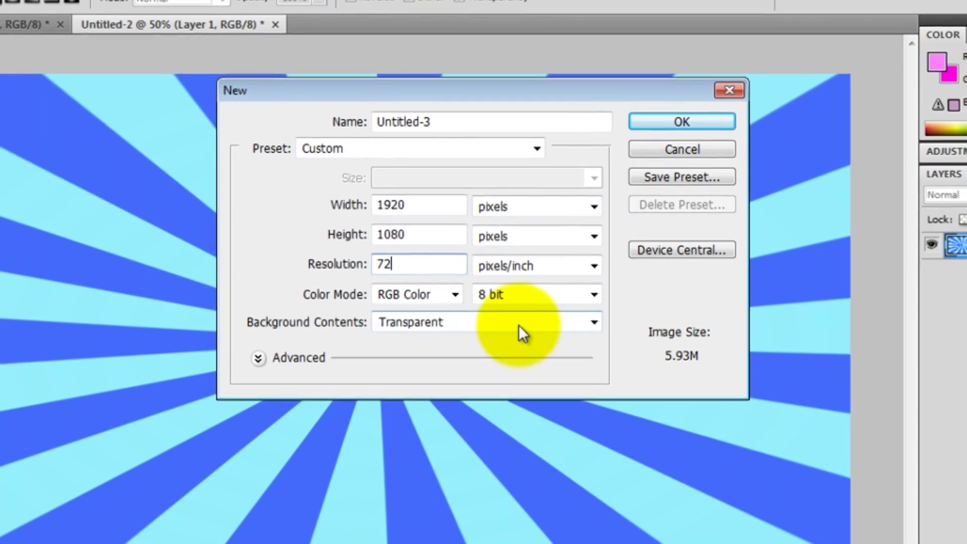
click(527, 329)
click(524, 323)
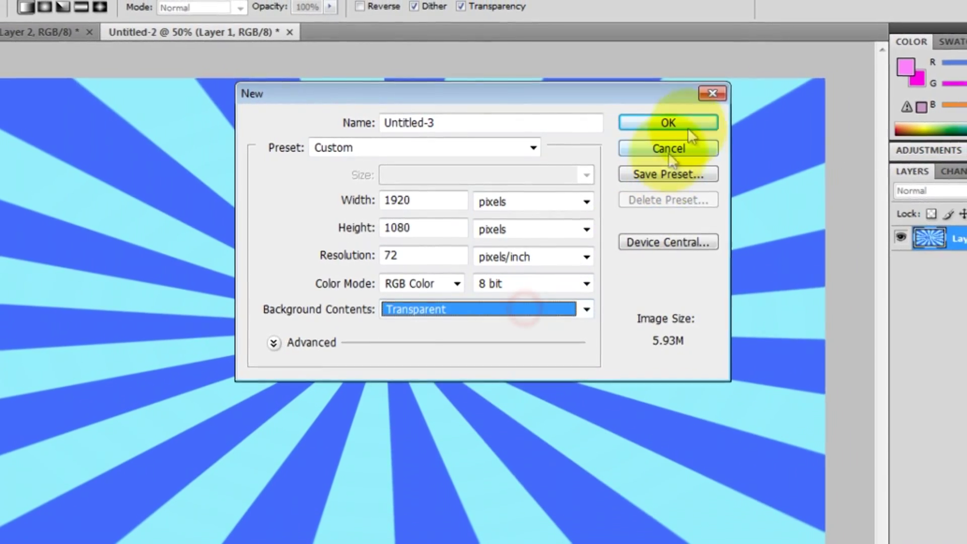
click(676, 127)
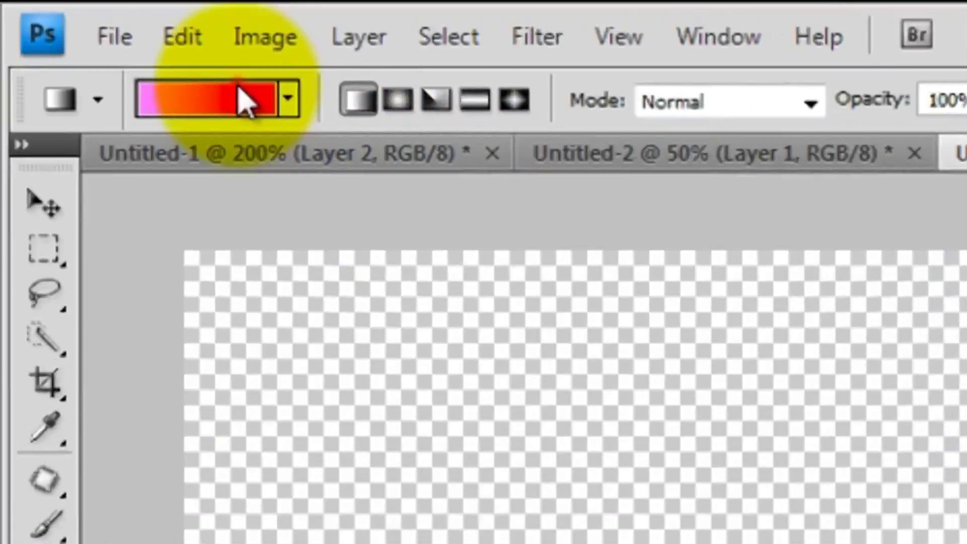
Edit the gradient so its left stop is ff8bfe light pink and right stop stays ff00e4
click(93, 38)
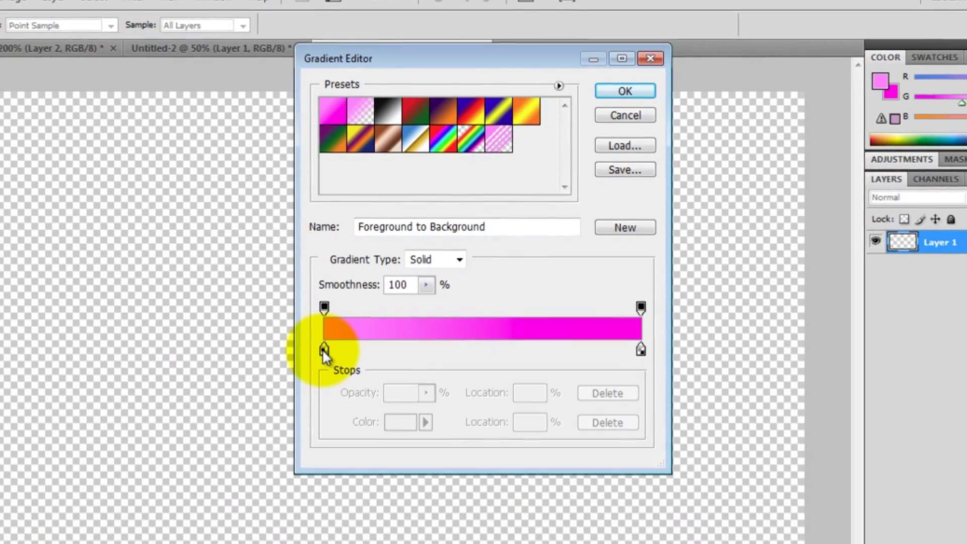
double_click(321, 355)
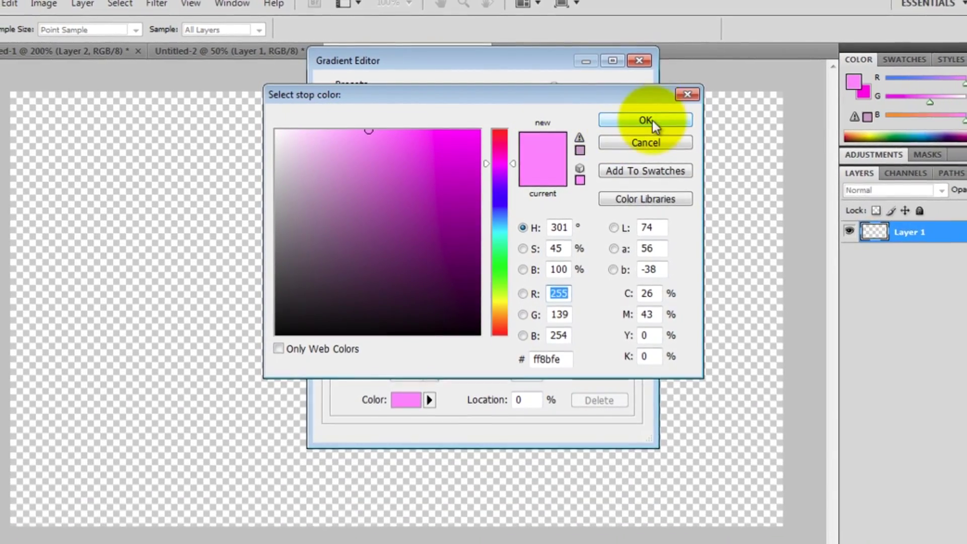
click(649, 121)
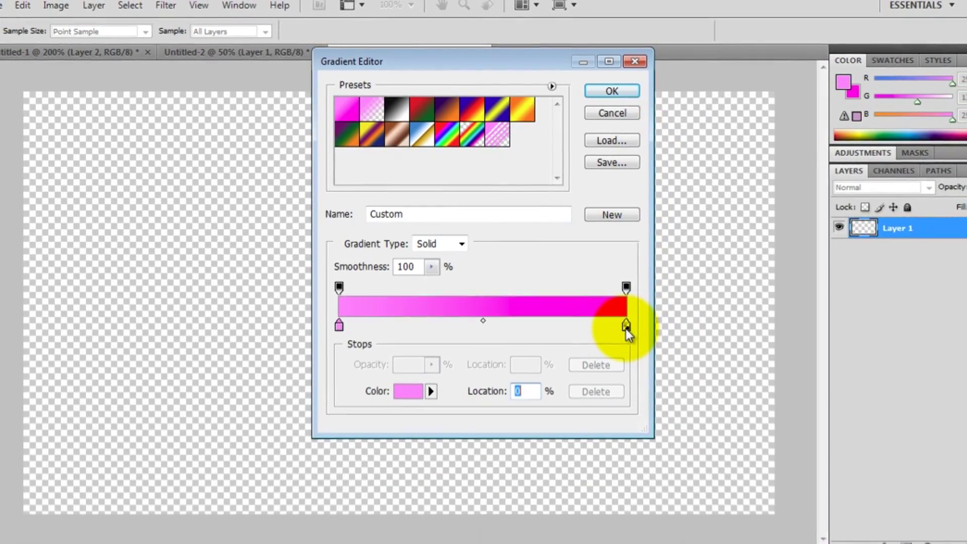
double_click(625, 327)
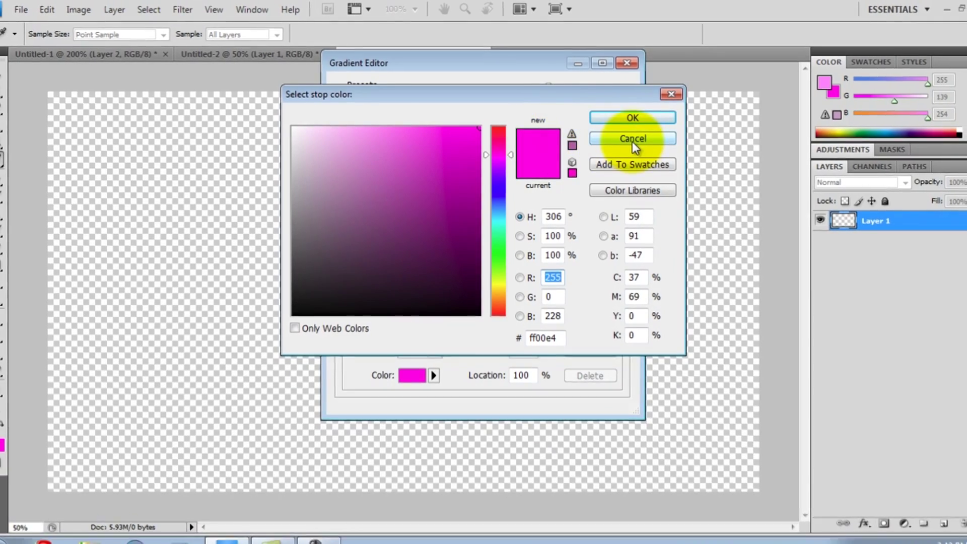
click(635, 141)
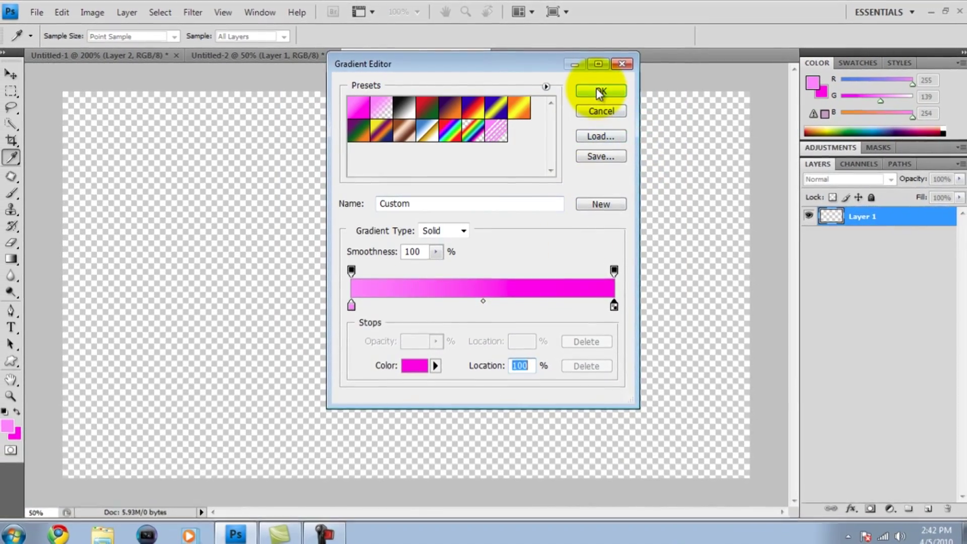
click(602, 93)
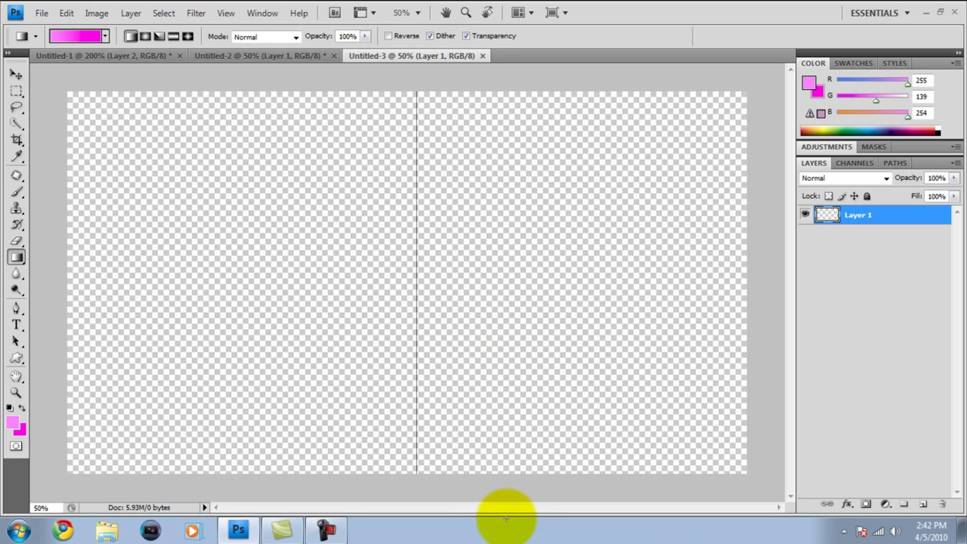
Drag a vertical linear gradient across Layer 1, light pink at top to magenta below
drag(468, 541, 450, 538)
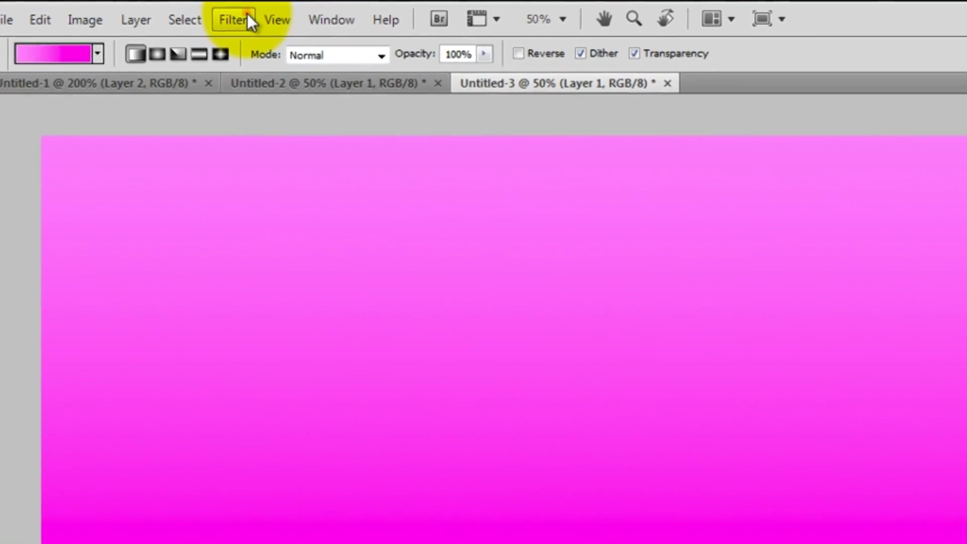
click(247, 19)
Apply a Wave distortion with wavelength 65 and amplitude 132 after cancelling a Twirl attempt
mouse_move(374, 236)
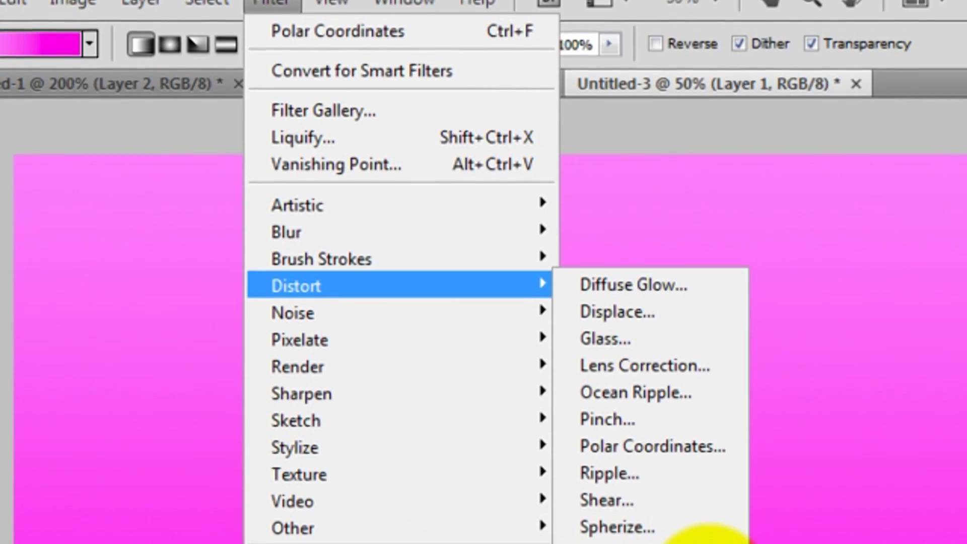
click(707, 542)
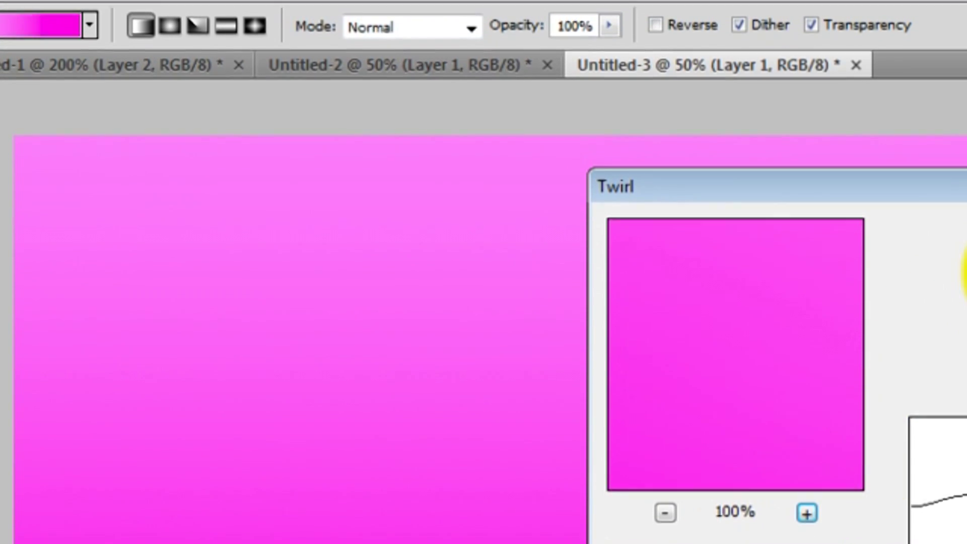
click(964, 272)
click(257, 4)
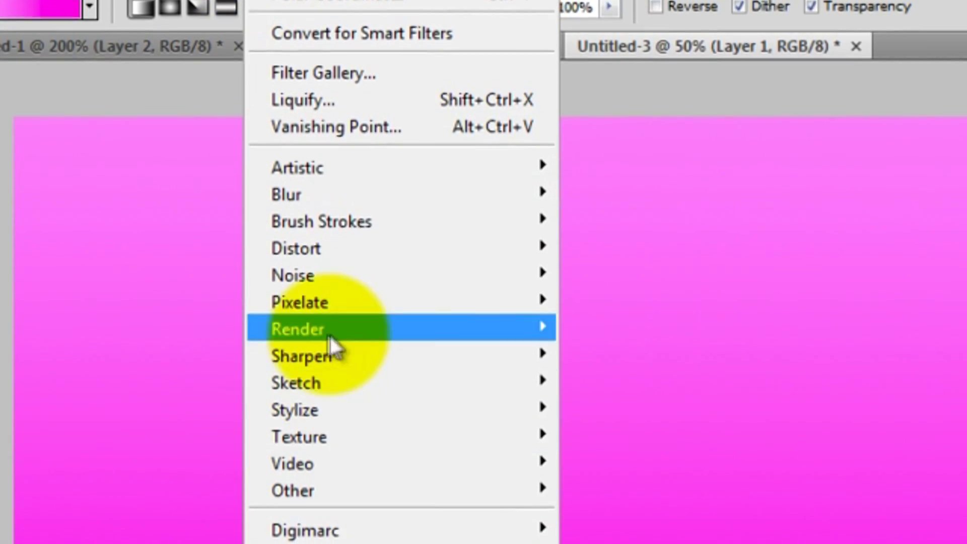
mouse_move(391, 244)
click(705, 534)
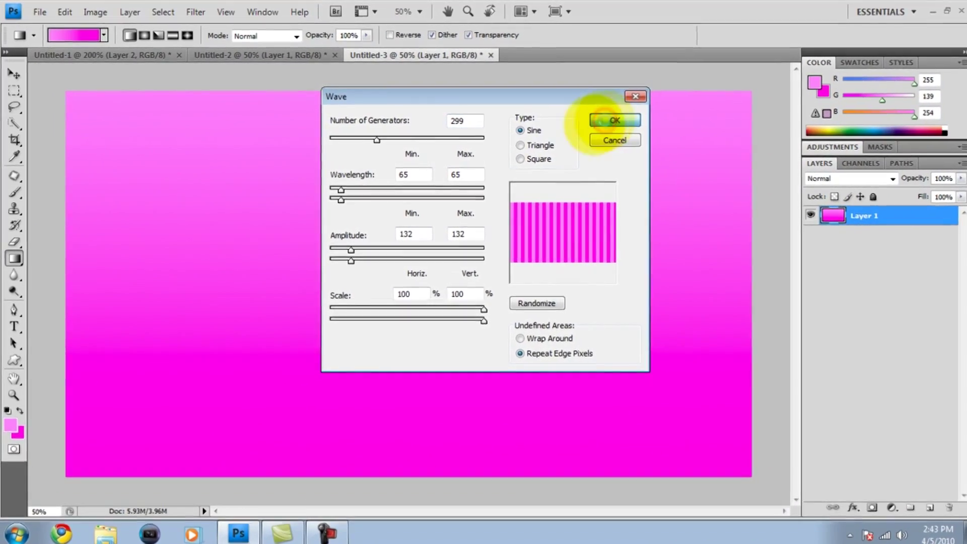
click(619, 113)
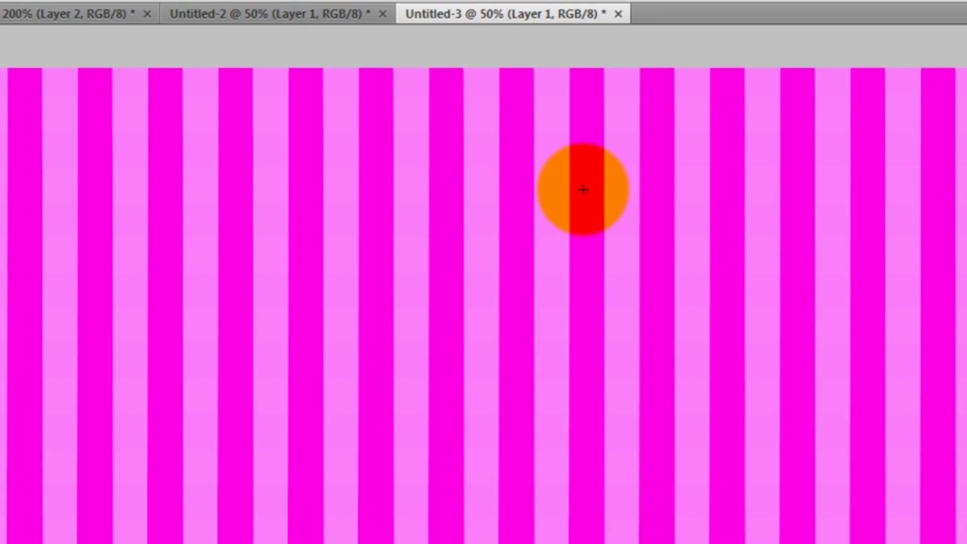
Try Polar Coordinates (Rectangular to Polar) on the stripes, then undo it with Ctrl+Z
click(238, 3)
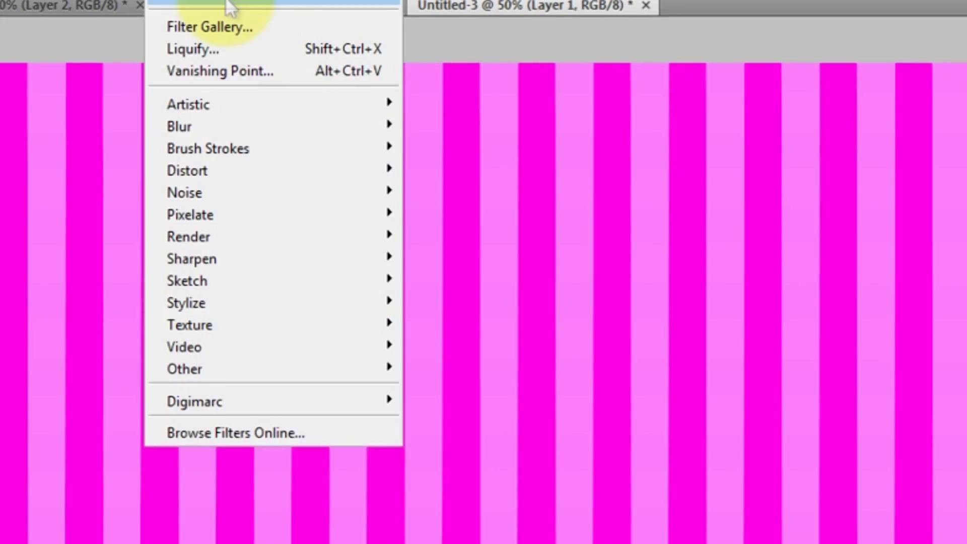
mouse_move(315, 175)
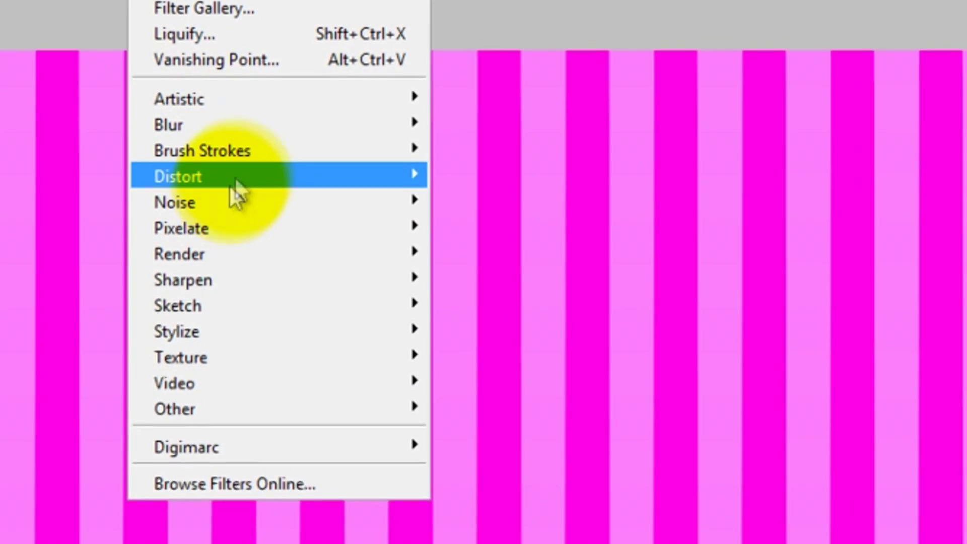
mouse_move(241, 182)
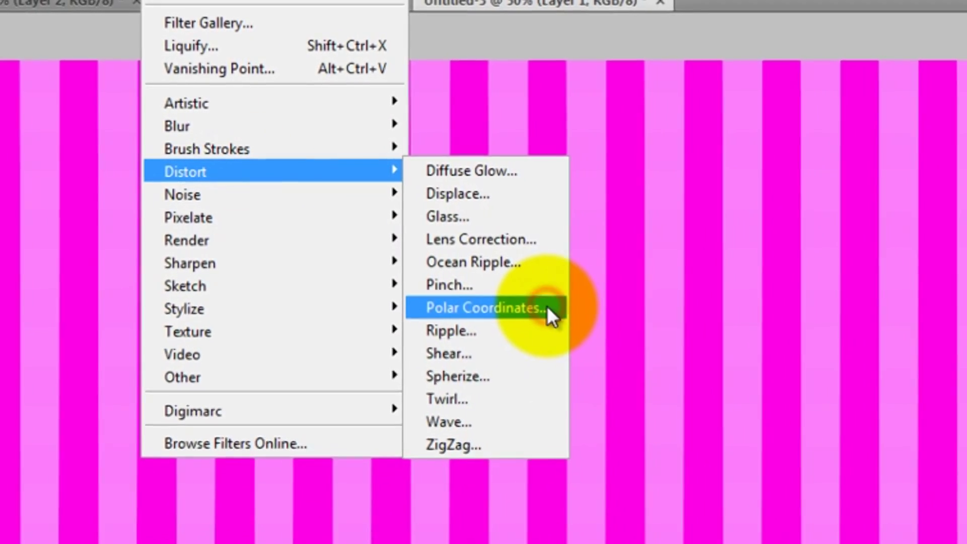
click(526, 302)
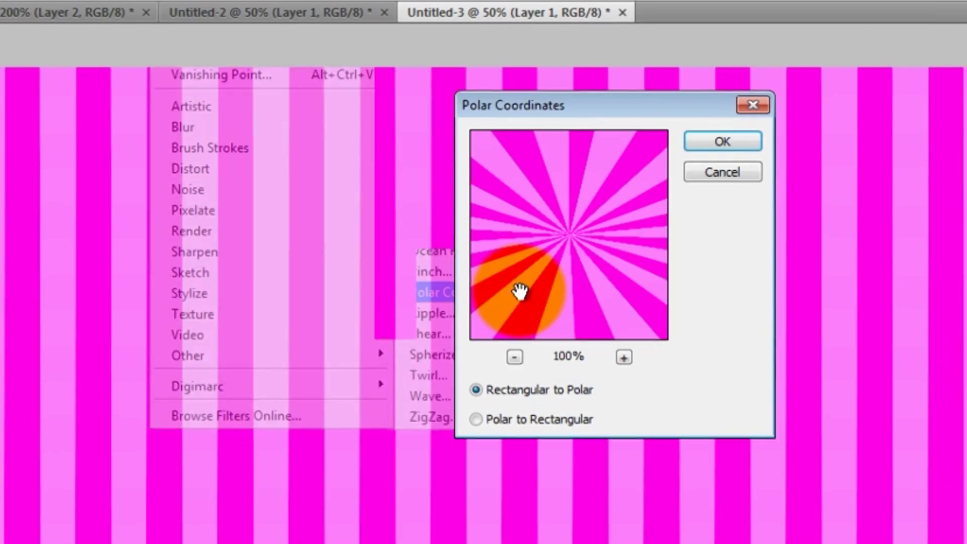
drag(571, 312, 529, 322)
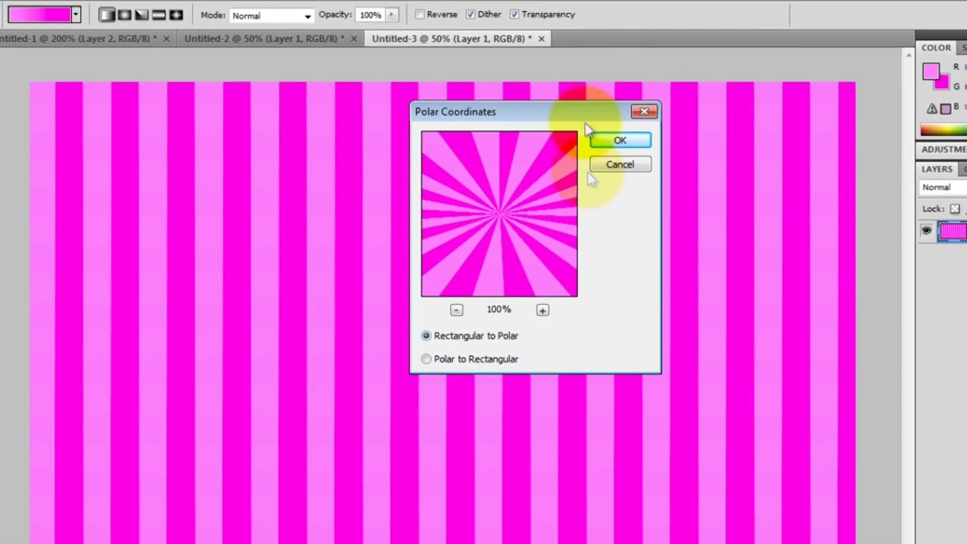
drag(539, 163, 518, 166)
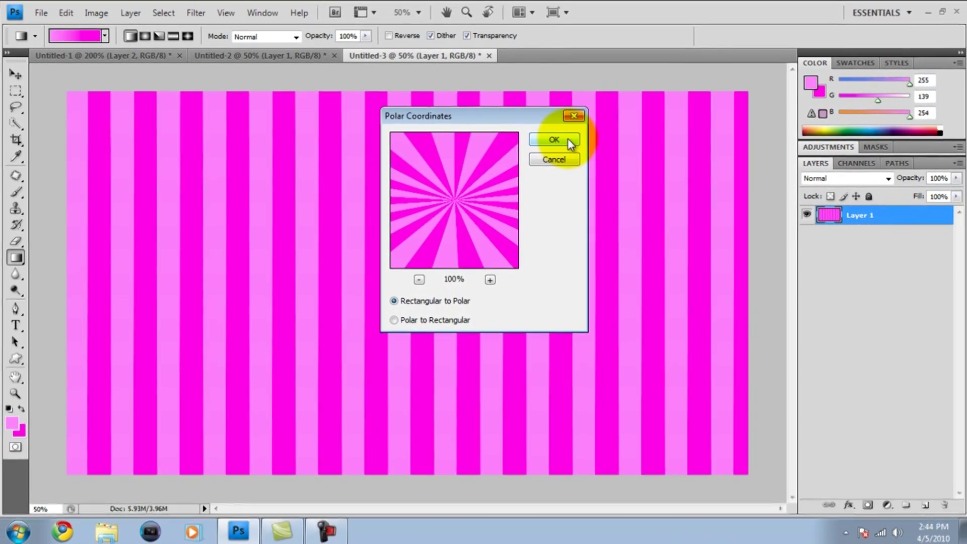
click(568, 140)
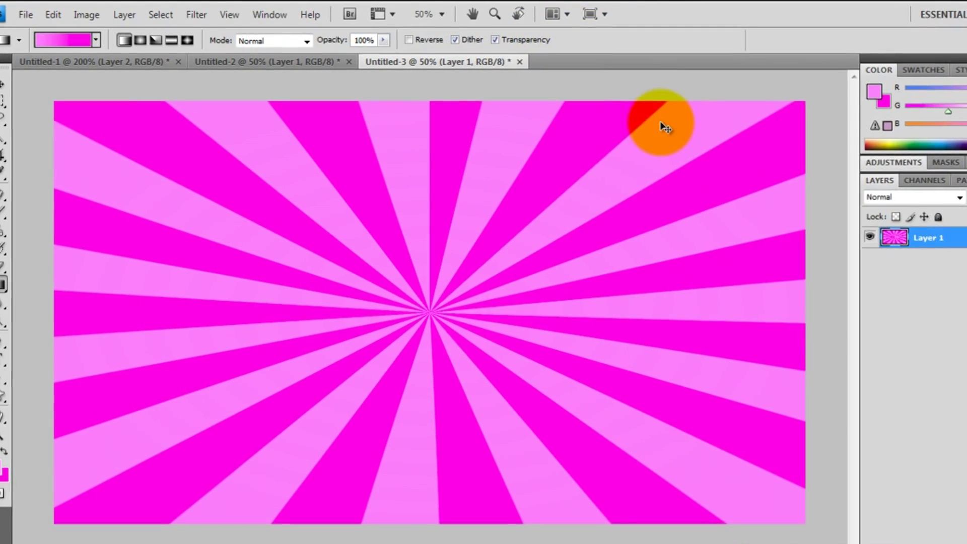
key(ctrl+z)
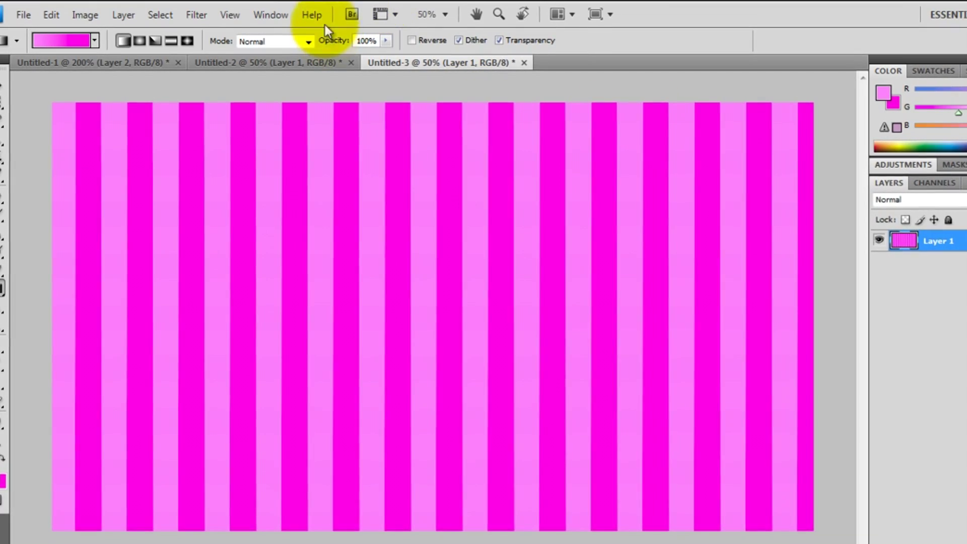
Reapply Polar Coordinates, Rectangular to Polar, turning the stripes into radial pink rays
click(231, 15)
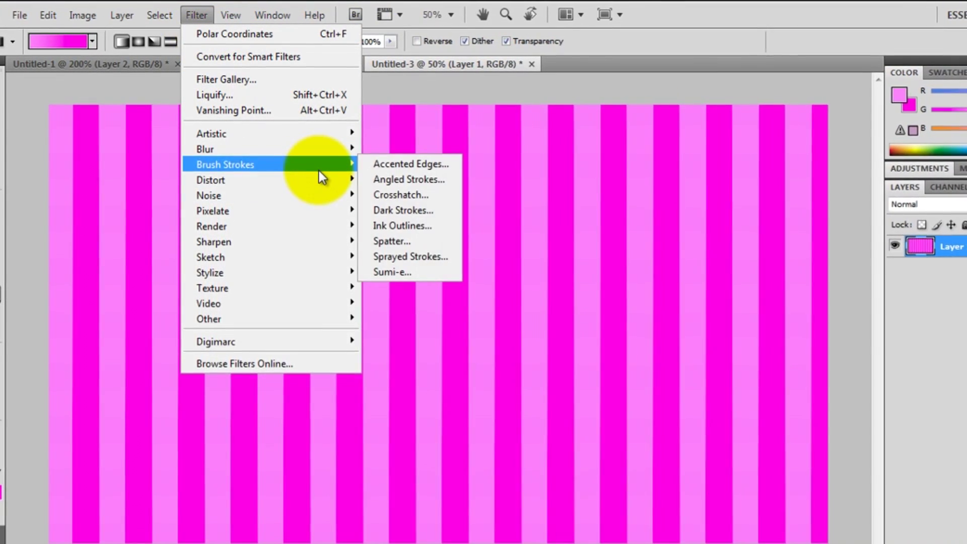
mouse_move(325, 181)
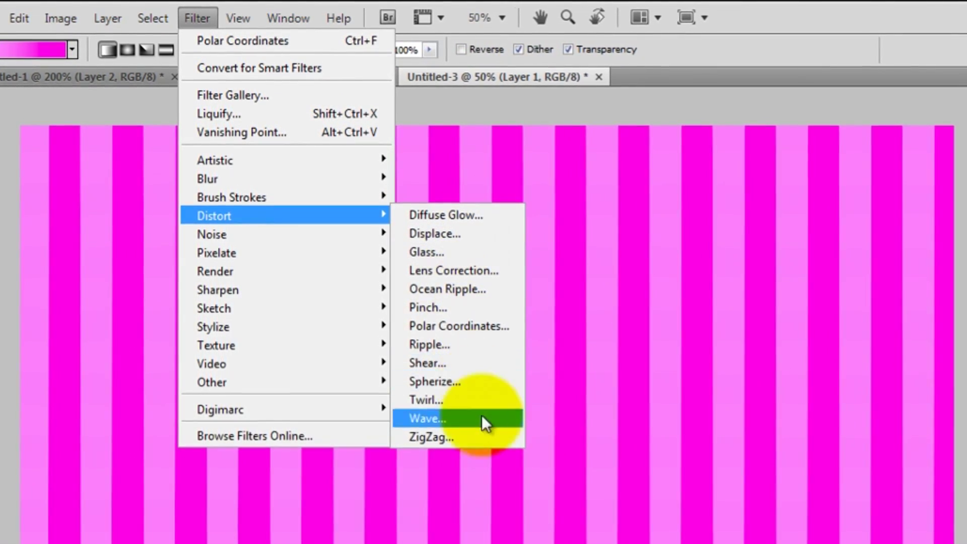
click(486, 324)
drag(519, 351, 535, 253)
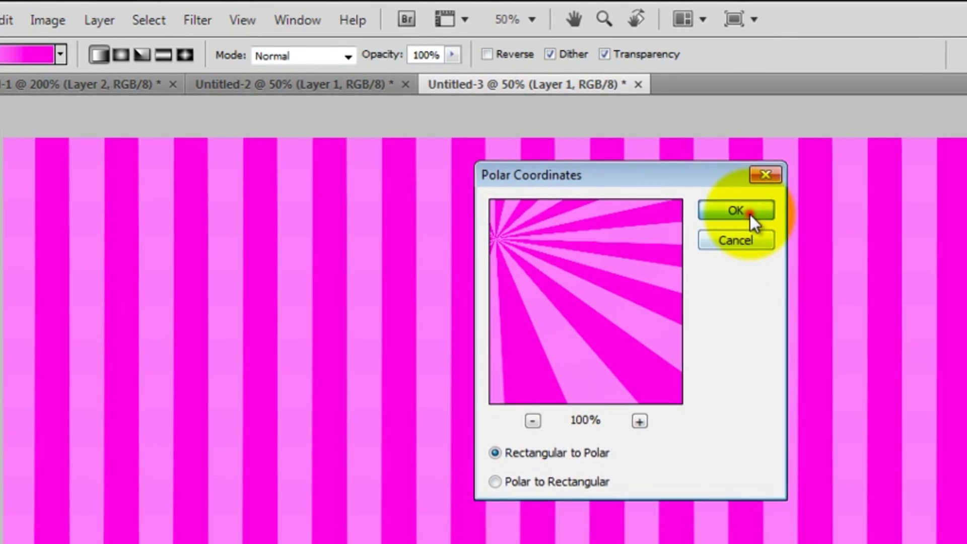
click(750, 212)
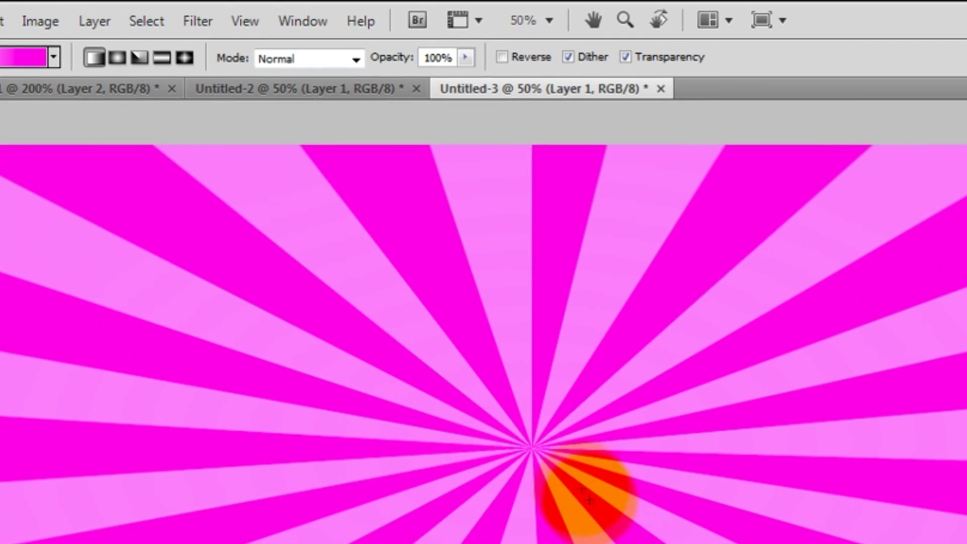
drag(572, 465, 720, 534)
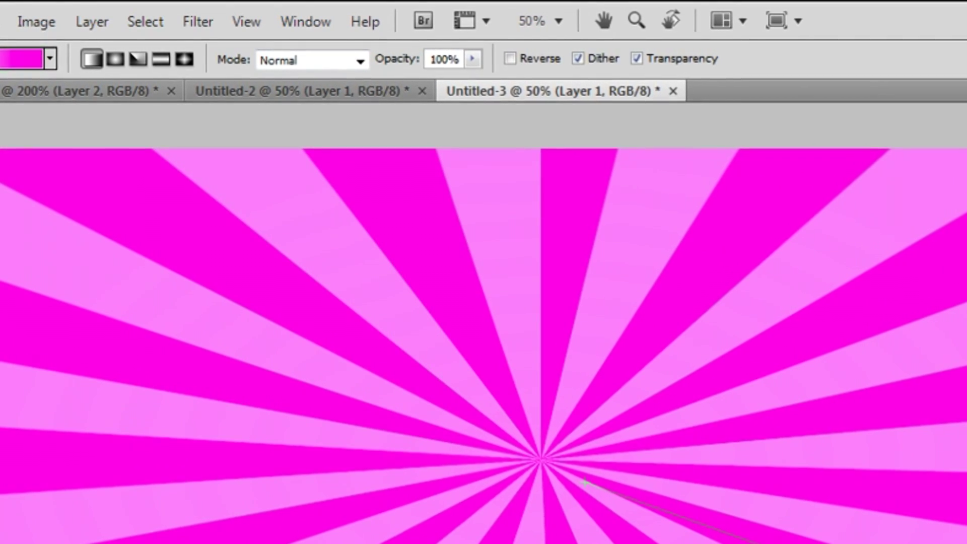
key(ctrl+z)
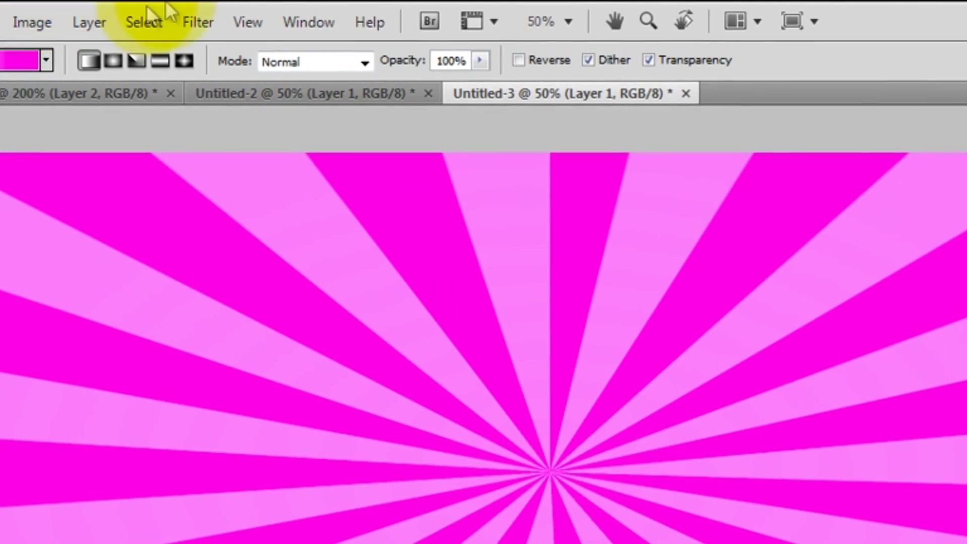
click(199, 22)
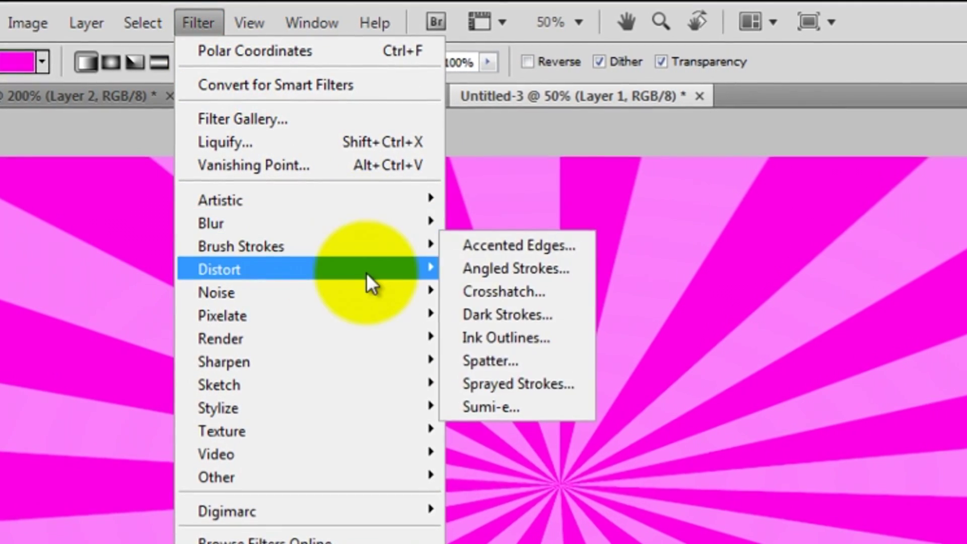
mouse_move(367, 275)
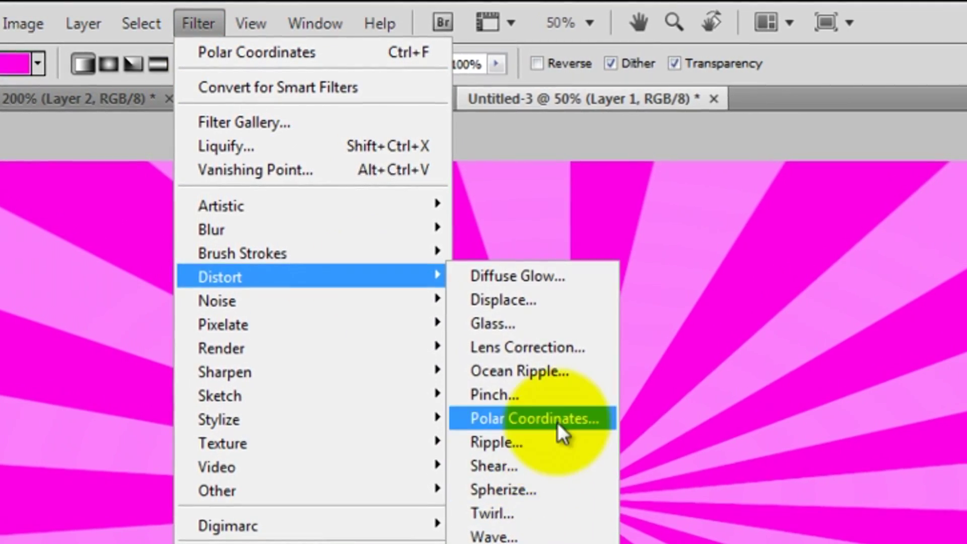
click(557, 419)
drag(674, 361, 748, 319)
click(814, 244)
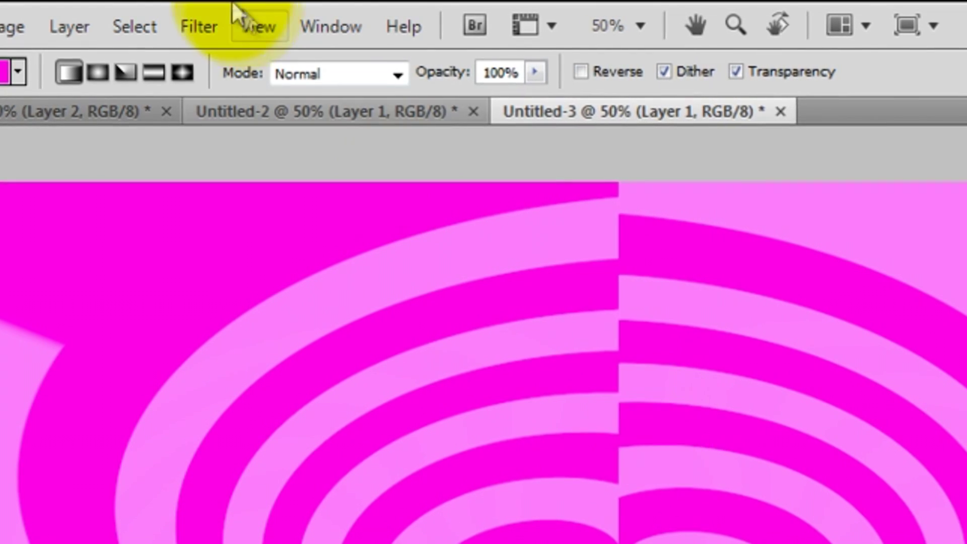
key(ctrl+z)
click(399, 176)
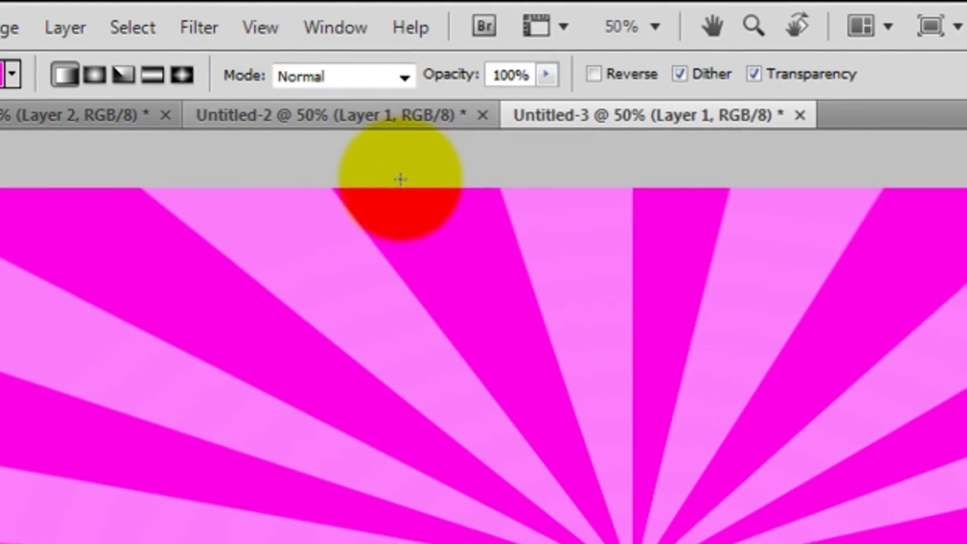
click(237, 22)
mouse_move(207, 13)
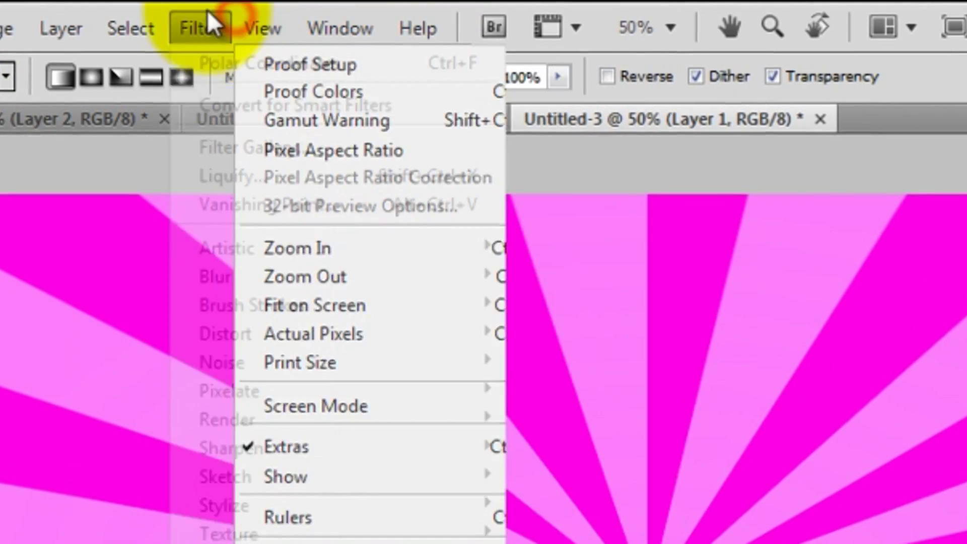
mouse_move(359, 253)
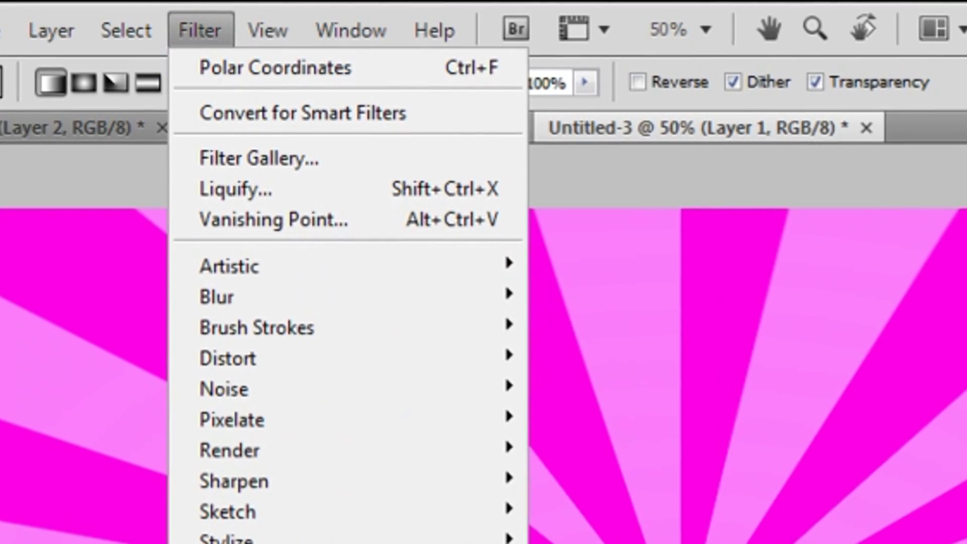
key(Escape)
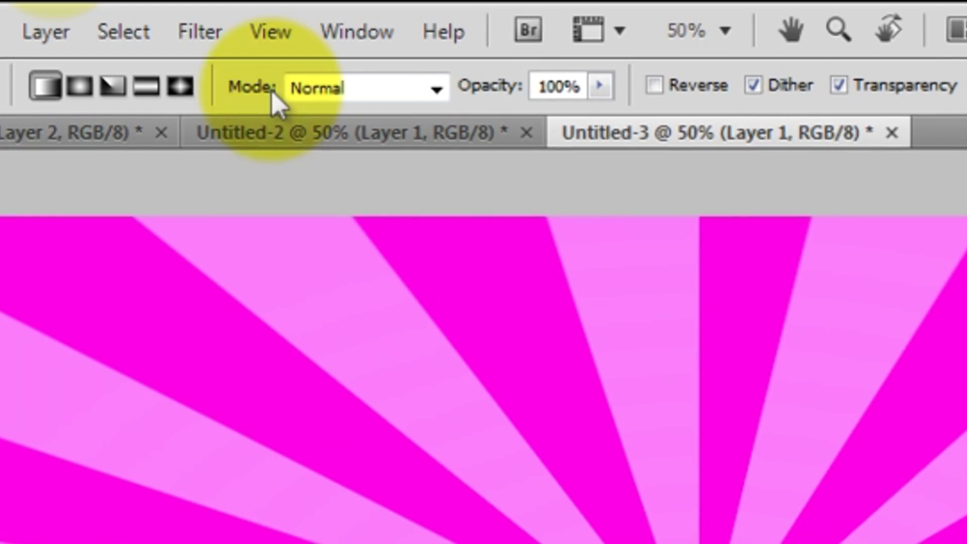
click(194, 27)
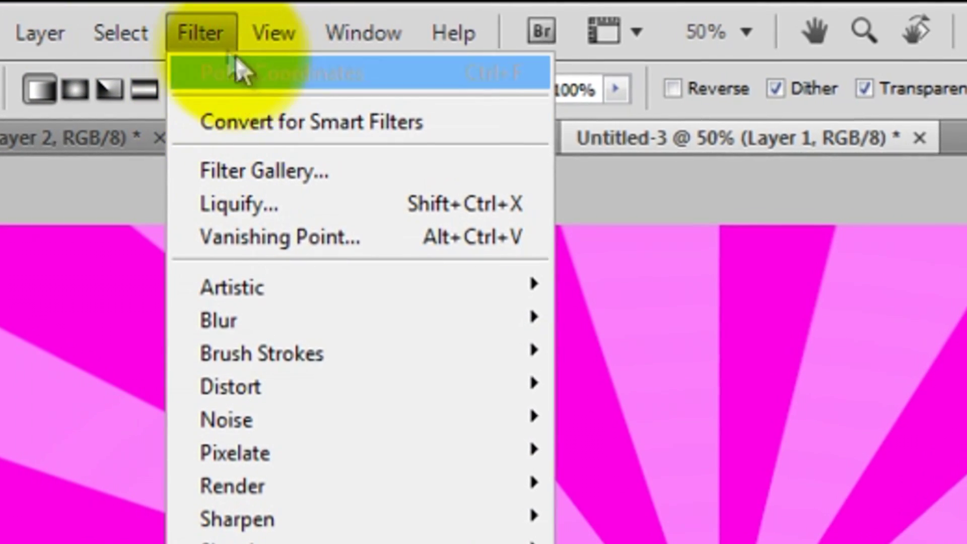
Open the Plastic Wrap filter from the Filter > Artistic submenu
mouse_move(378, 320)
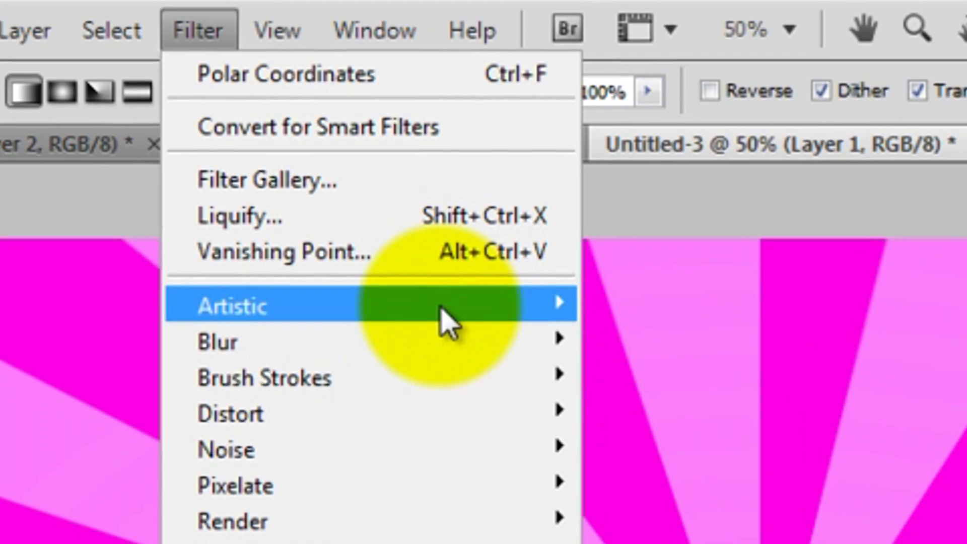
mouse_move(444, 310)
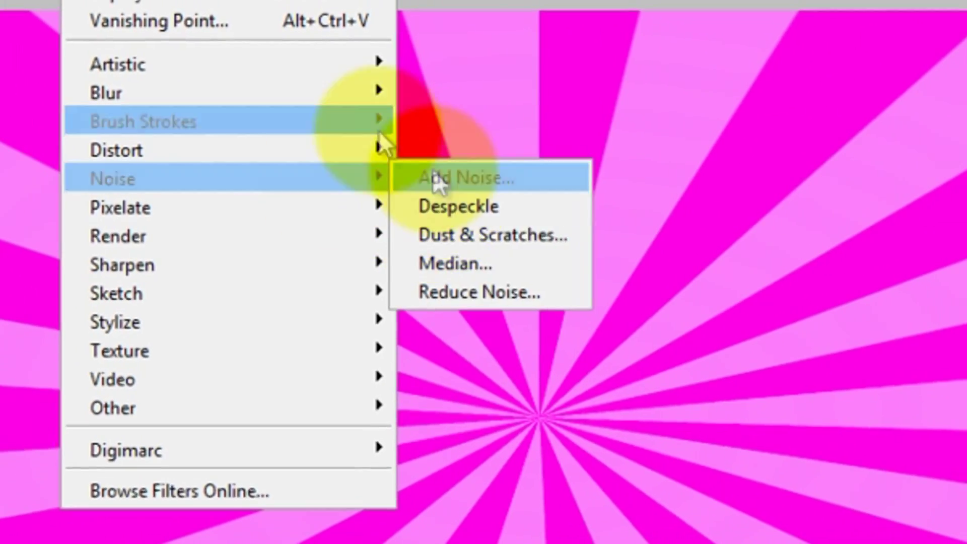
mouse_move(355, 63)
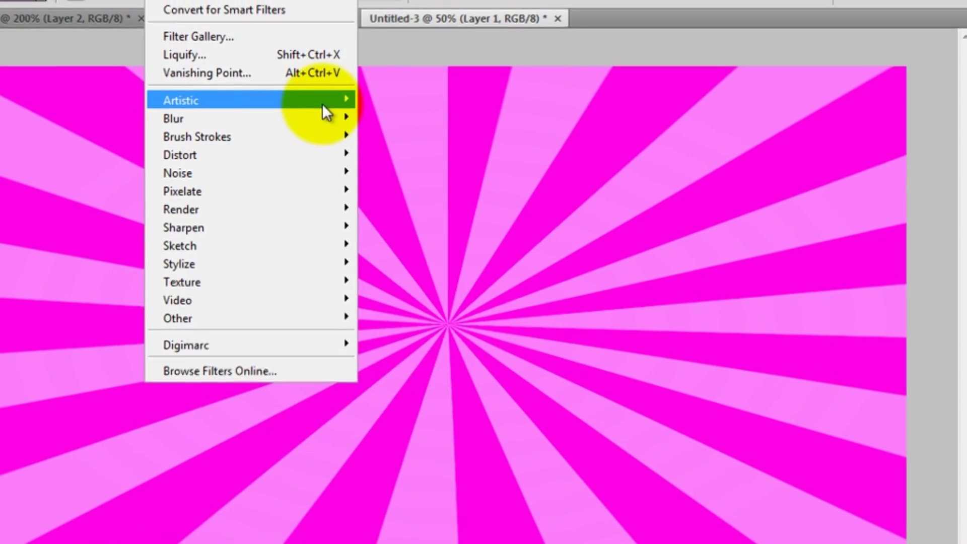
mouse_move(337, 98)
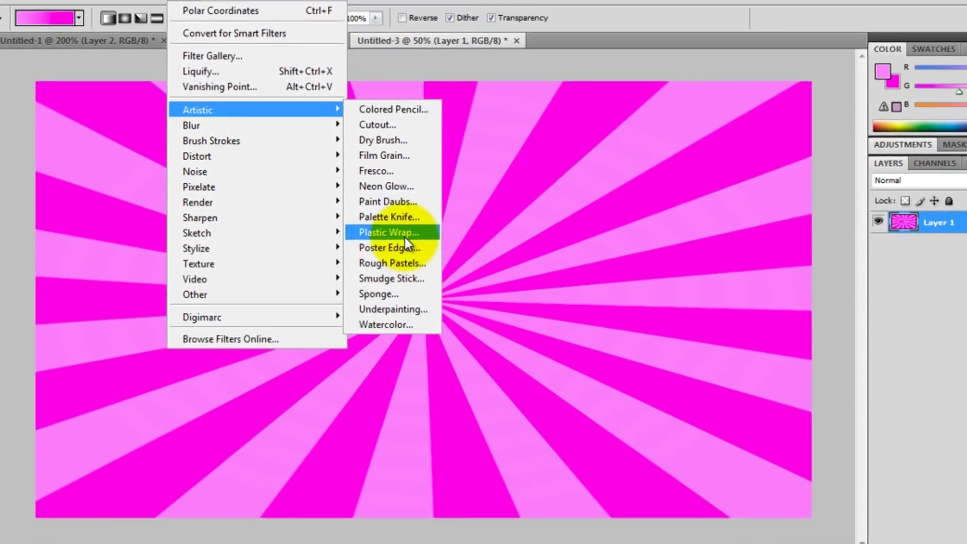
click(404, 234)
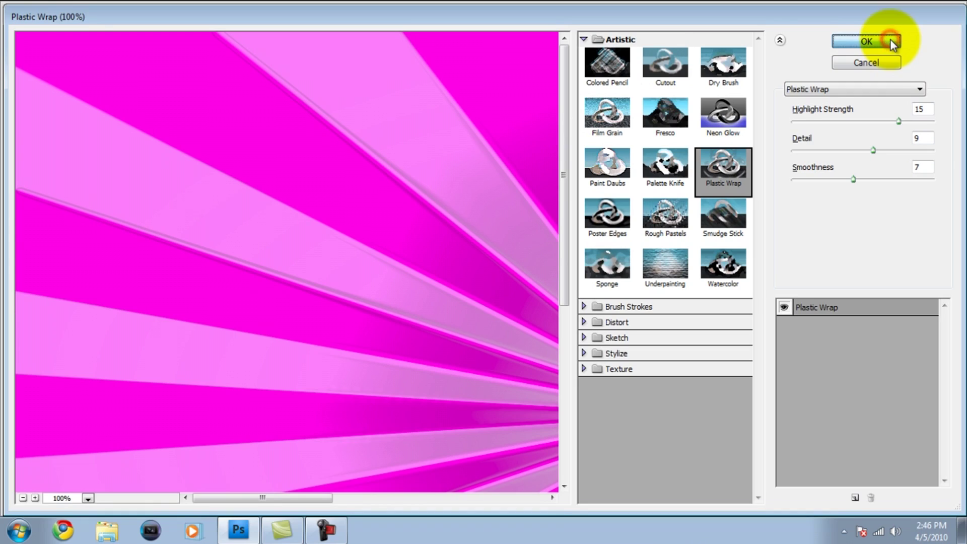
Apply Plastic Wrap at Highlight Strength 16, Detail 10 and Smoothness 7
drag(288, 503, 393, 469)
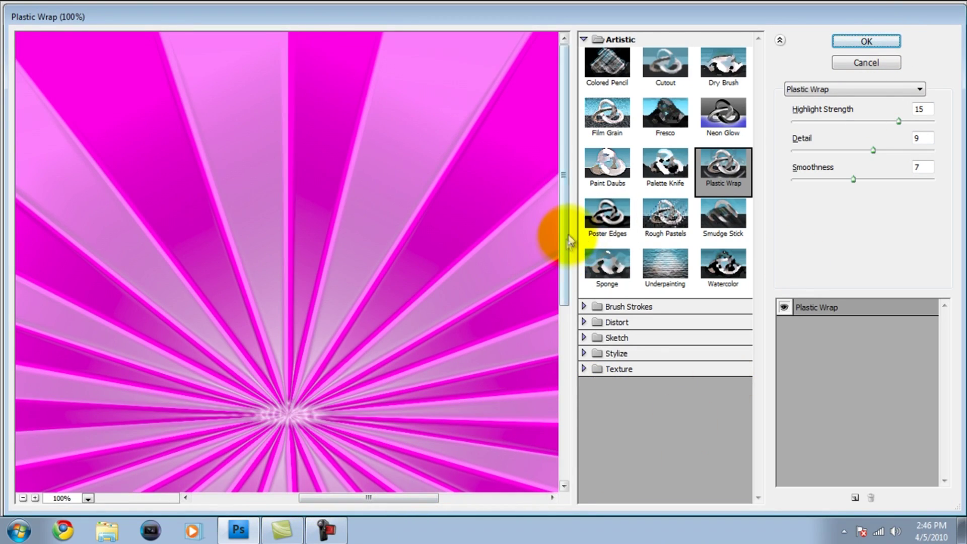
drag(569, 241, 559, 301)
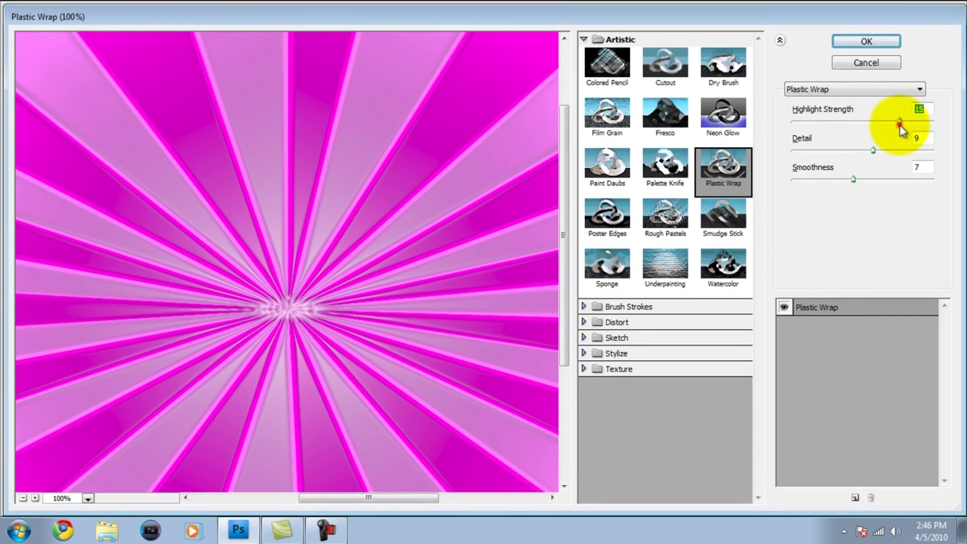
drag(900, 125, 921, 121)
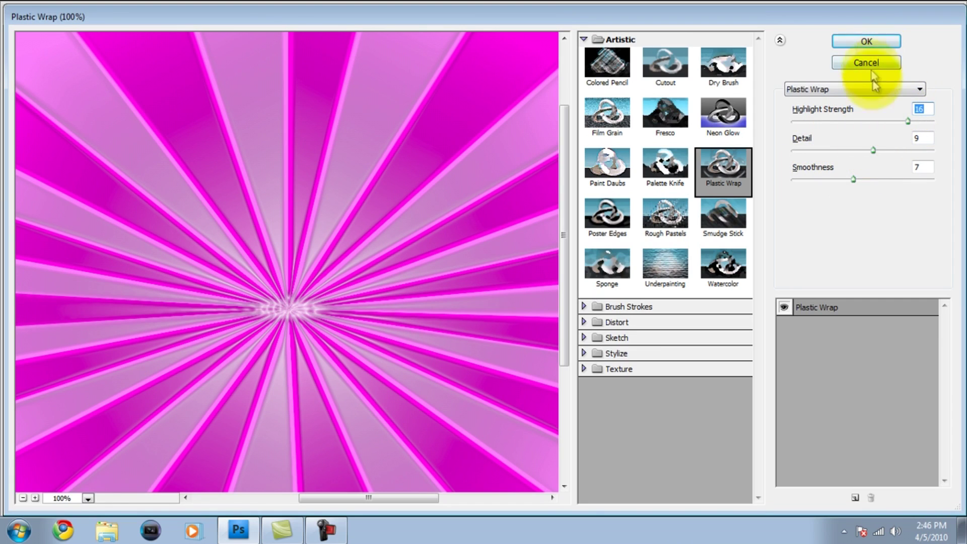
drag(875, 150, 883, 150)
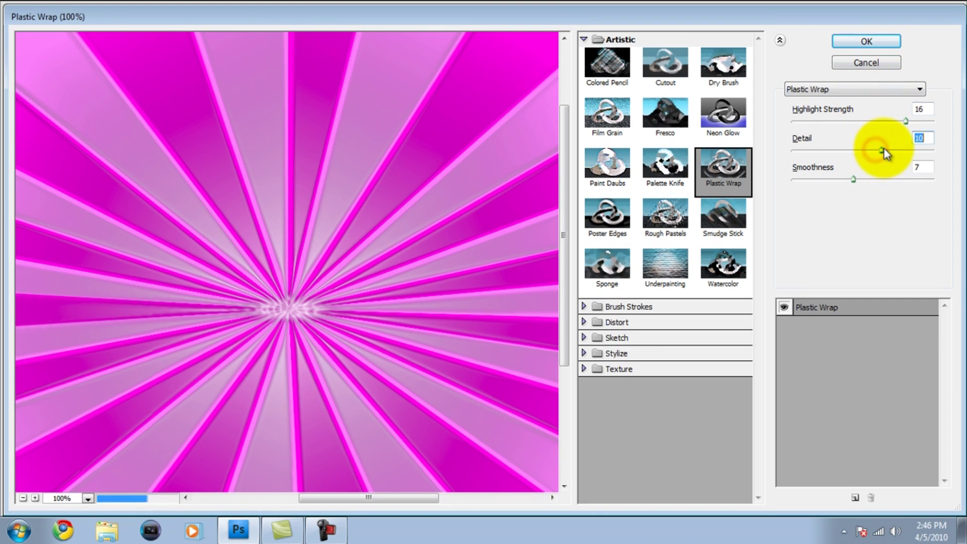
click(865, 40)
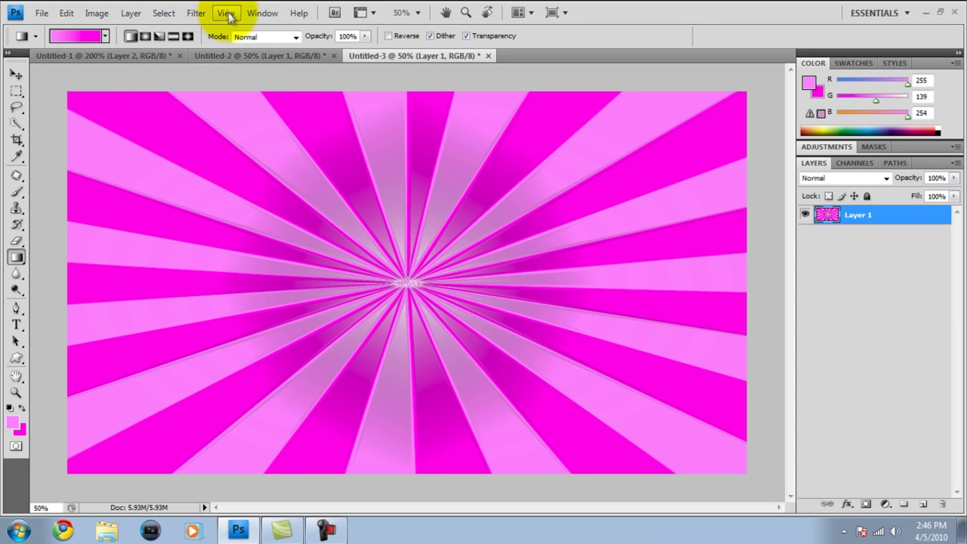
click(195, 14)
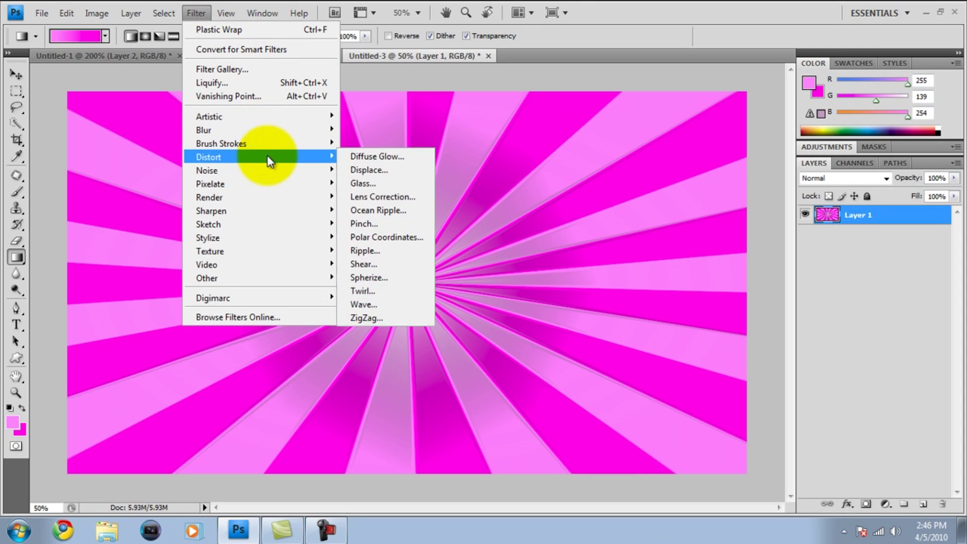
mouse_move(262, 166)
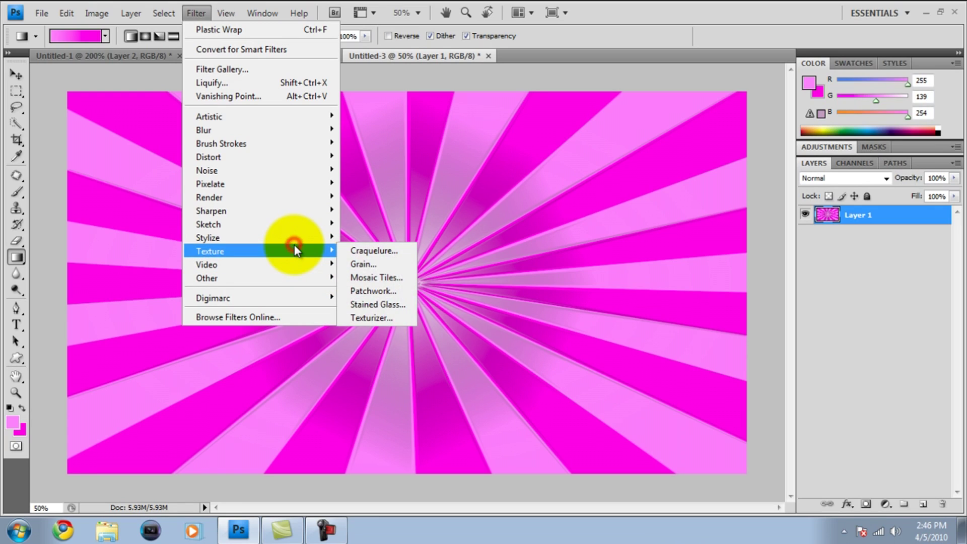
mouse_move(301, 241)
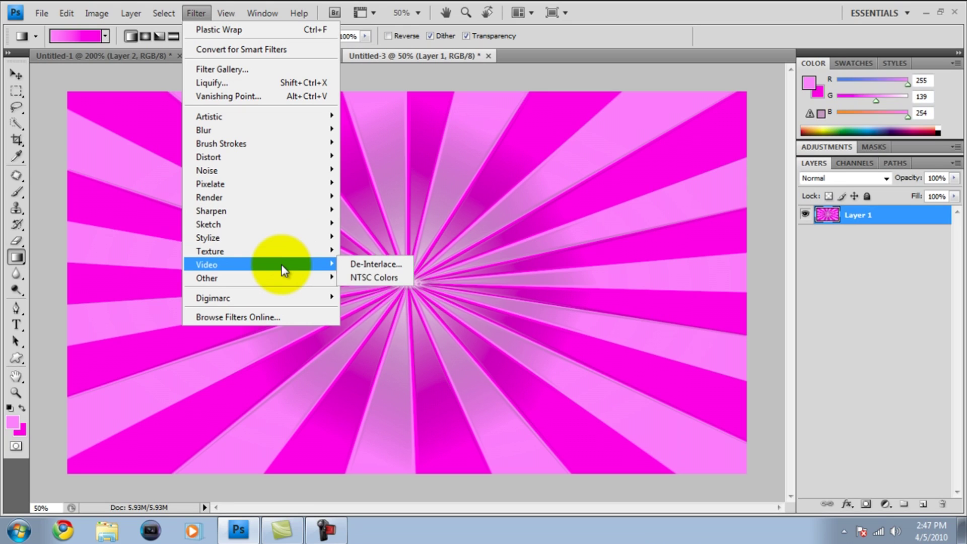
mouse_move(328, 228)
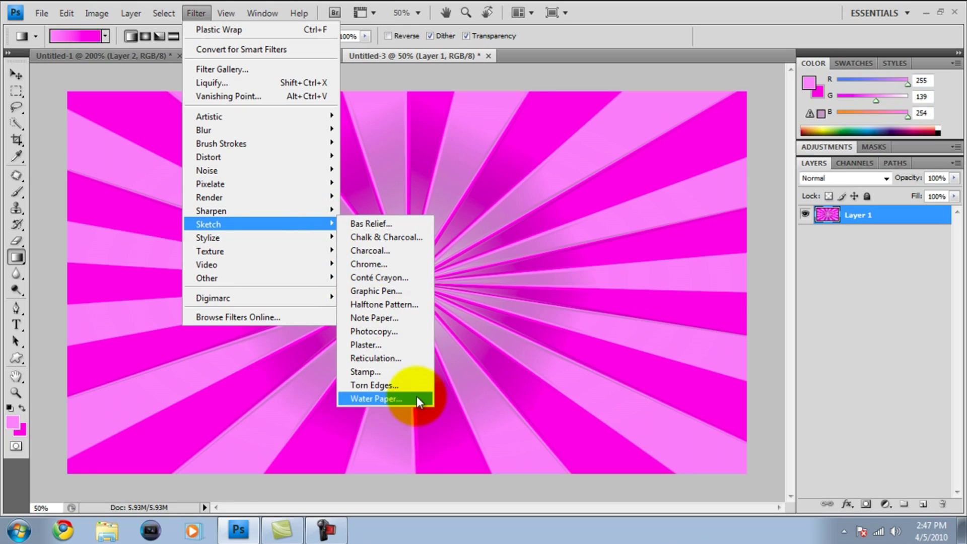
click(392, 399)
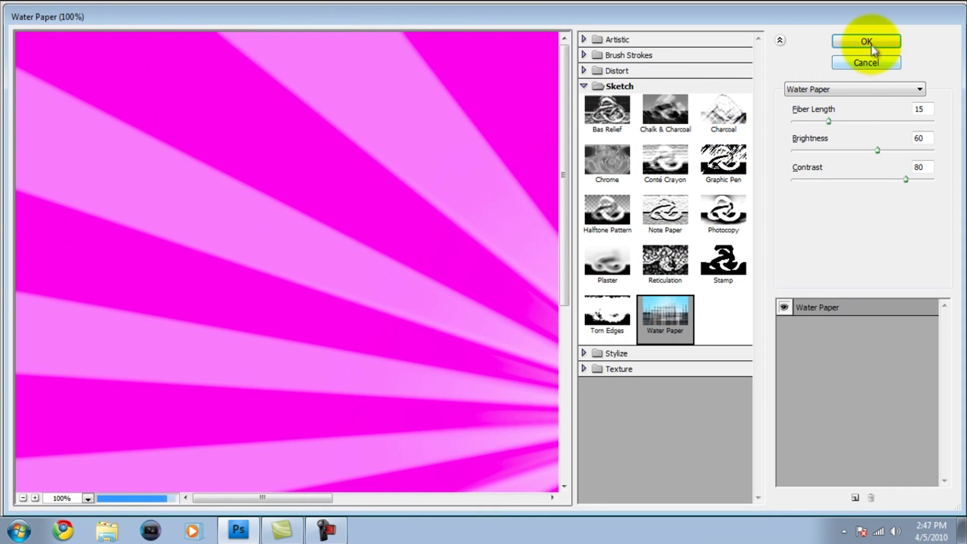
click(870, 41)
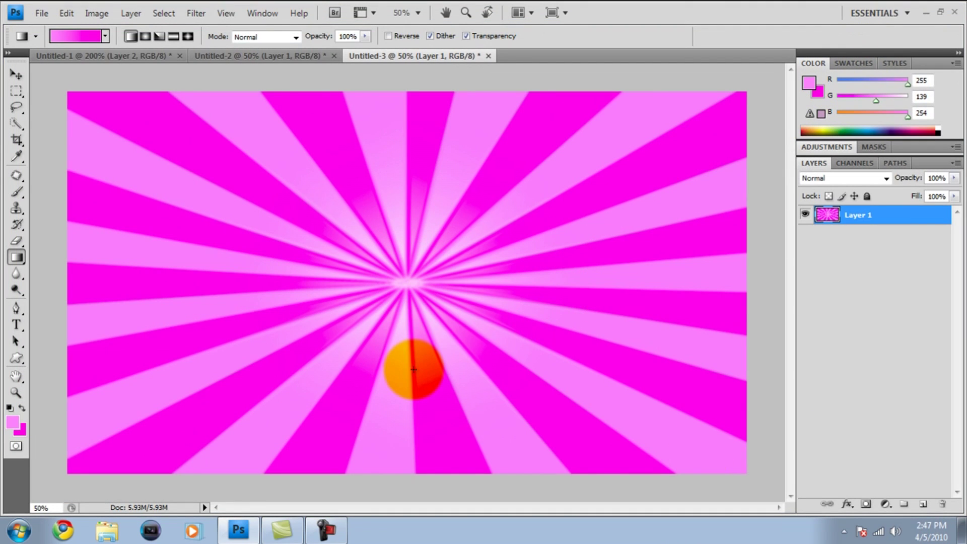
key(ctrl+z)
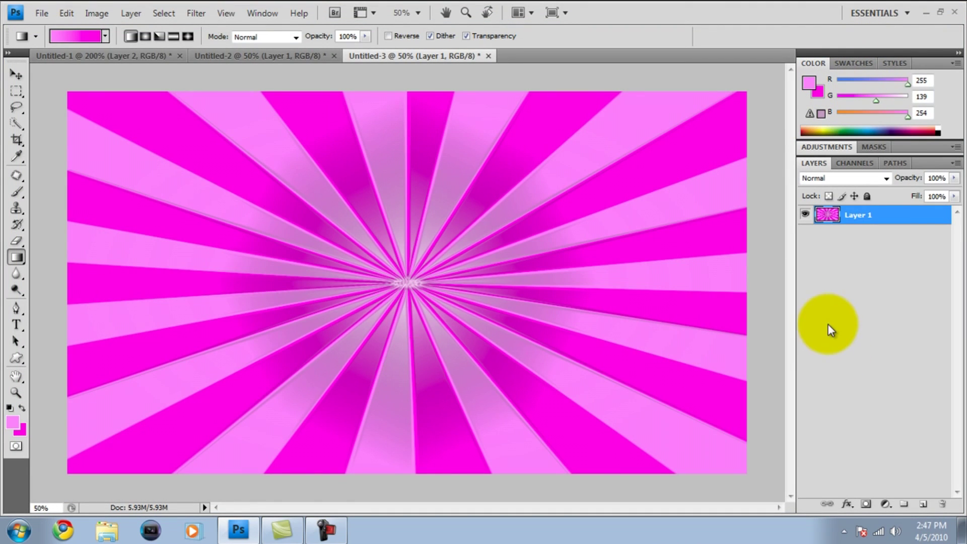